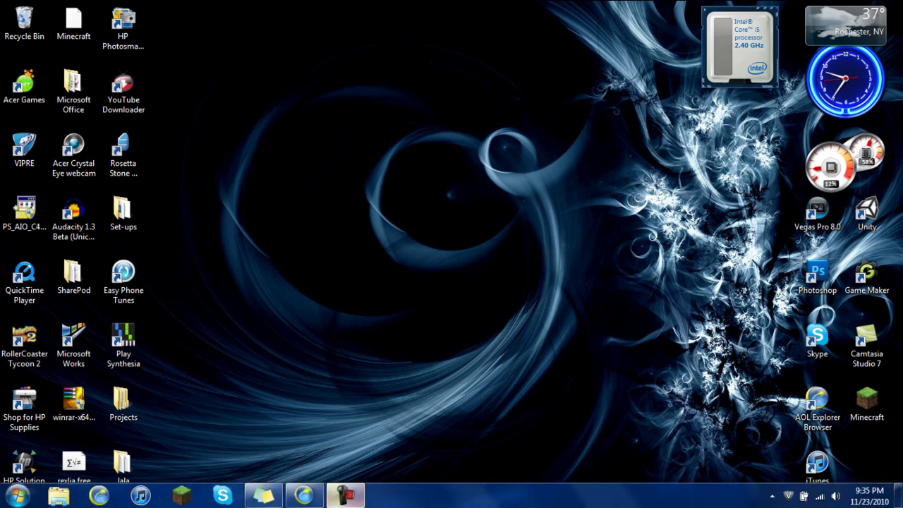
# Download locker.txt (1.24 KB) from MediaFire and save it to the Documents library.
pyautogui.click(318, 499)
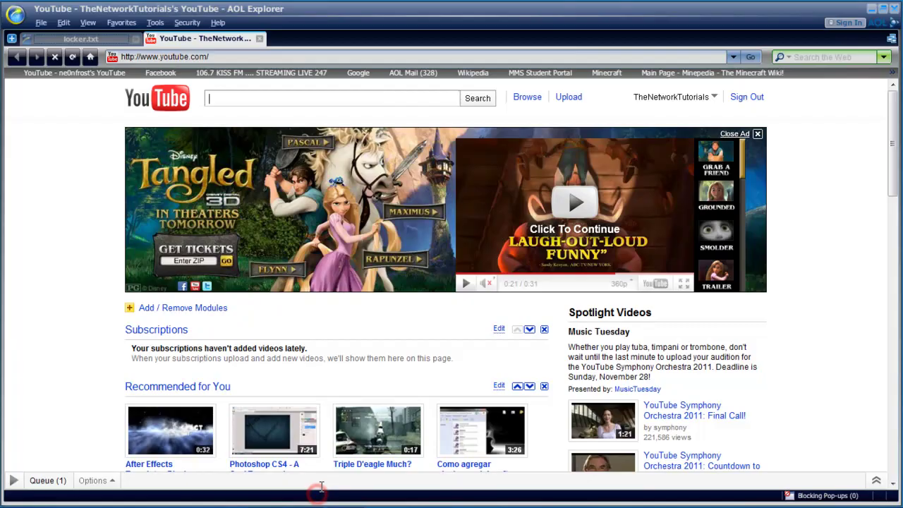
pyautogui.click(90, 39)
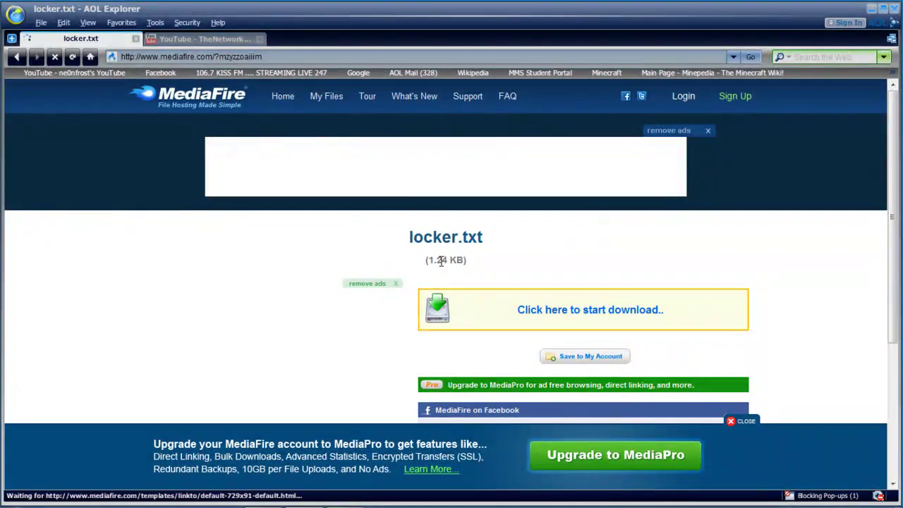
pyautogui.click(535, 312)
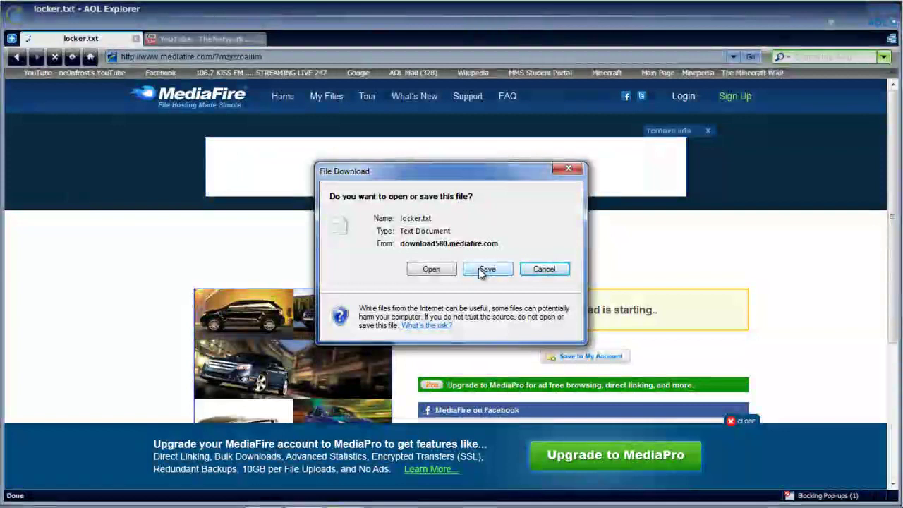
pyautogui.click(487, 269)
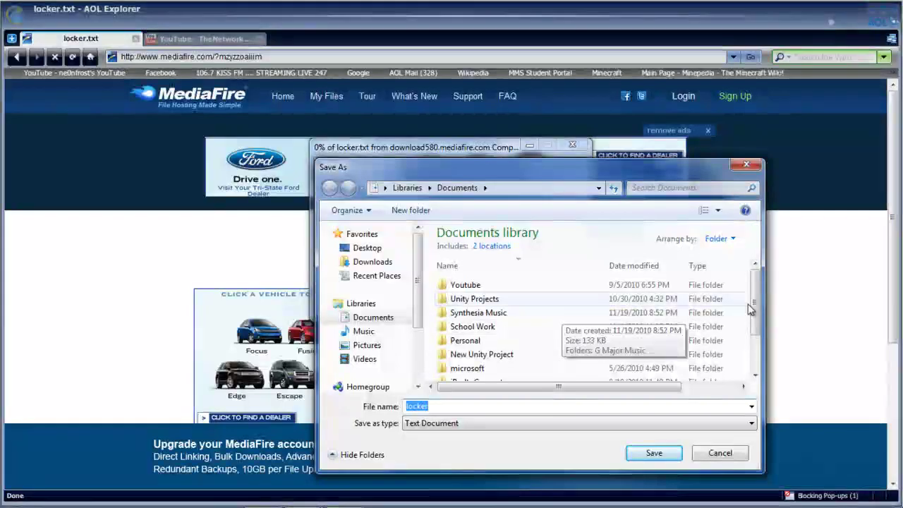
pyautogui.moveTo(759, 304)
pyautogui.mouseDown()
pyautogui.moveTo(759, 312)
pyautogui.moveTo(758, 291)
pyautogui.mouseUp()
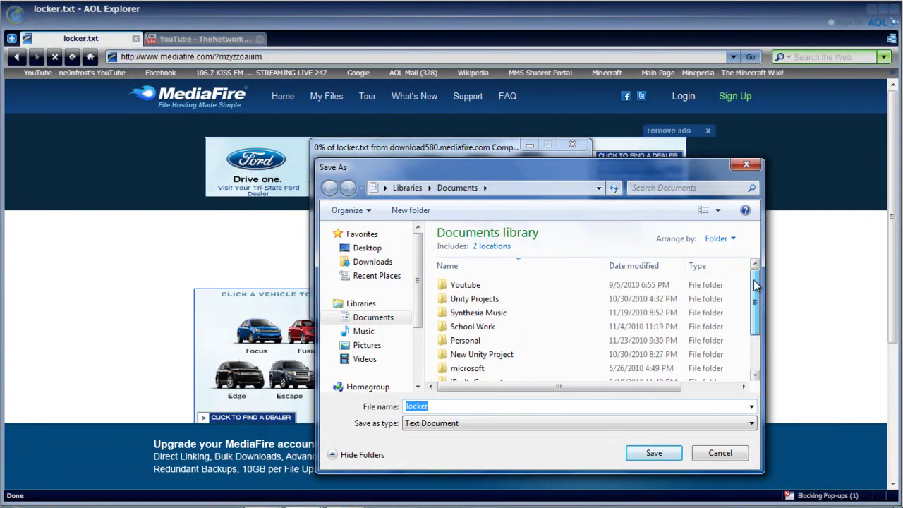
pyautogui.click(668, 455)
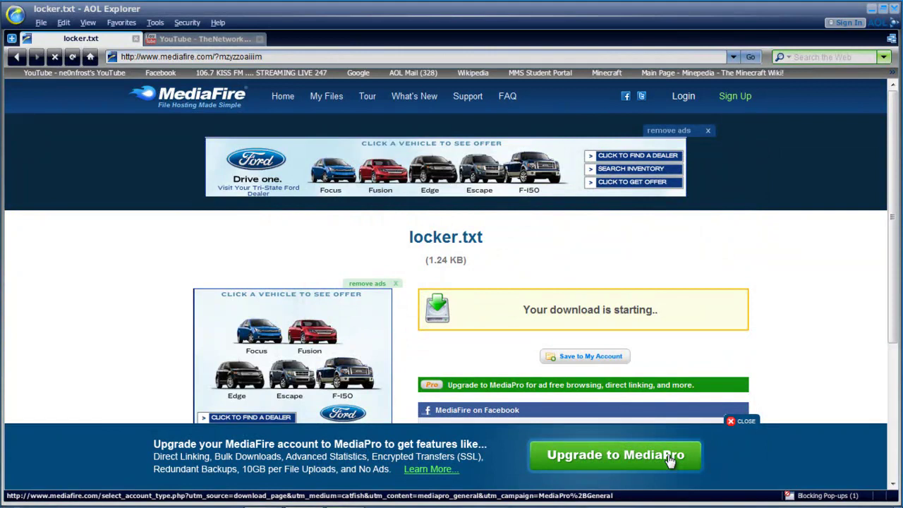
# Close the browser and open the Documents library in Windows Explorer.
pyautogui.click(873, 9)
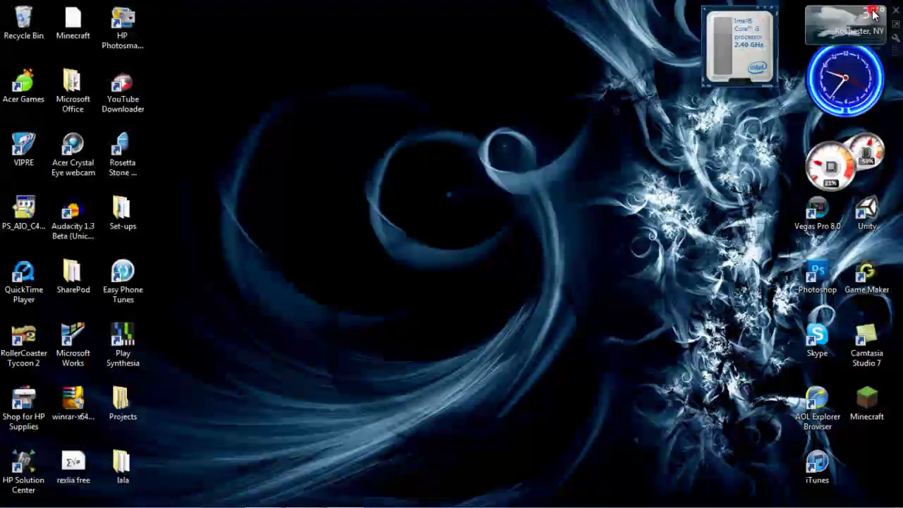
pyautogui.moveTo(247, 504)
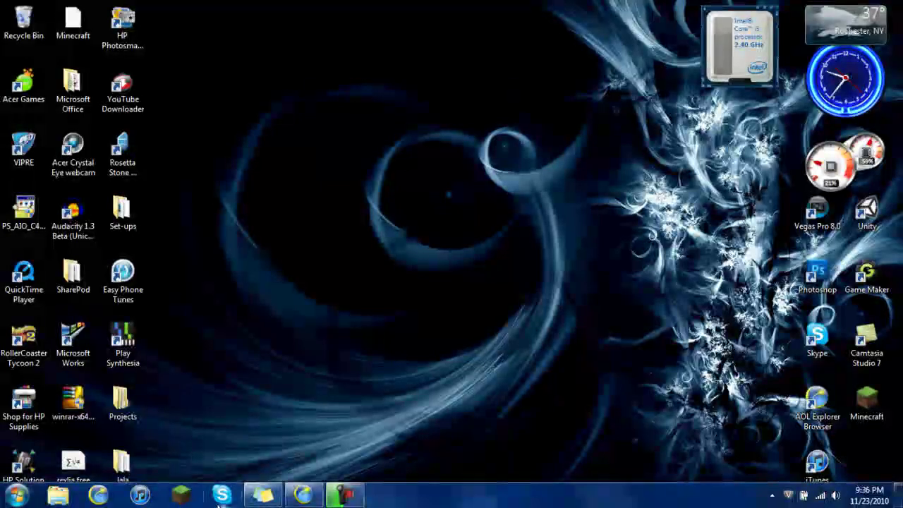
pyautogui.click(59, 496)
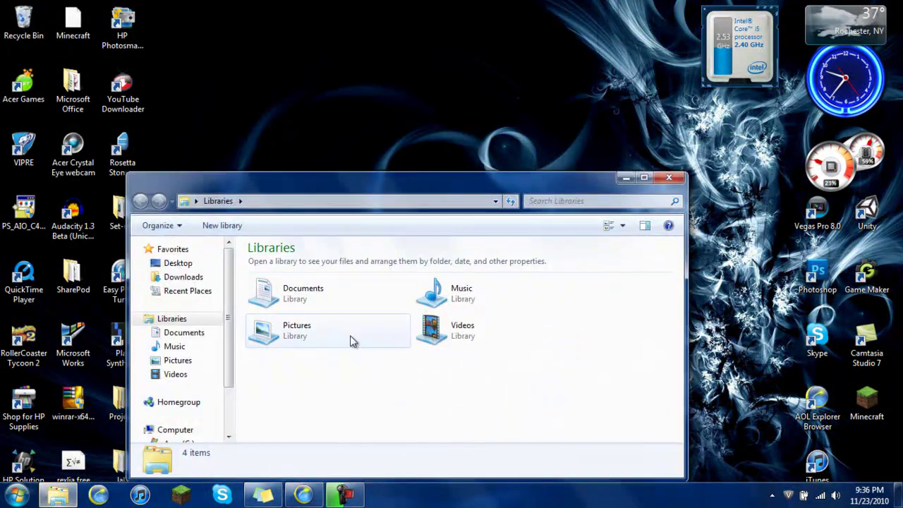
pyautogui.doubleClick(325, 292)
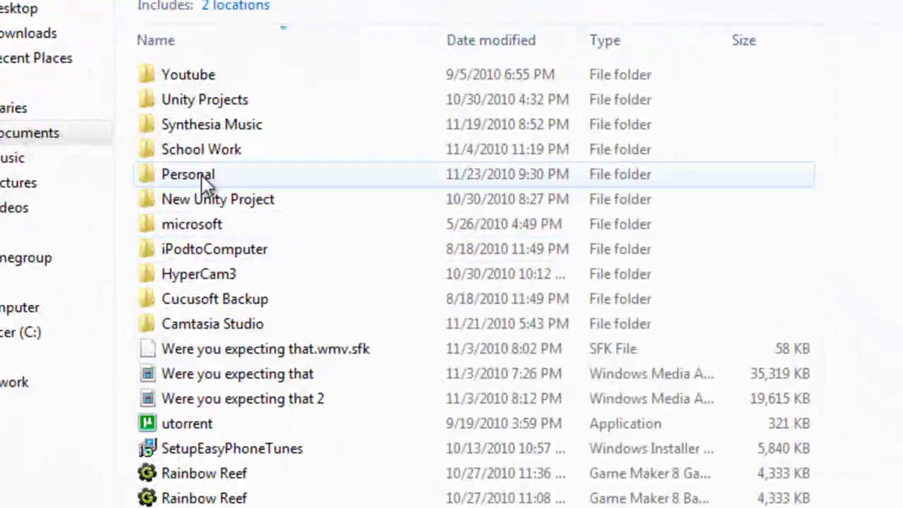
# Look inside the Personal folder, return to Documents, and scroll to the locker text file.
pyautogui.click(163, 179)
pyautogui.rightClick(191, 178)
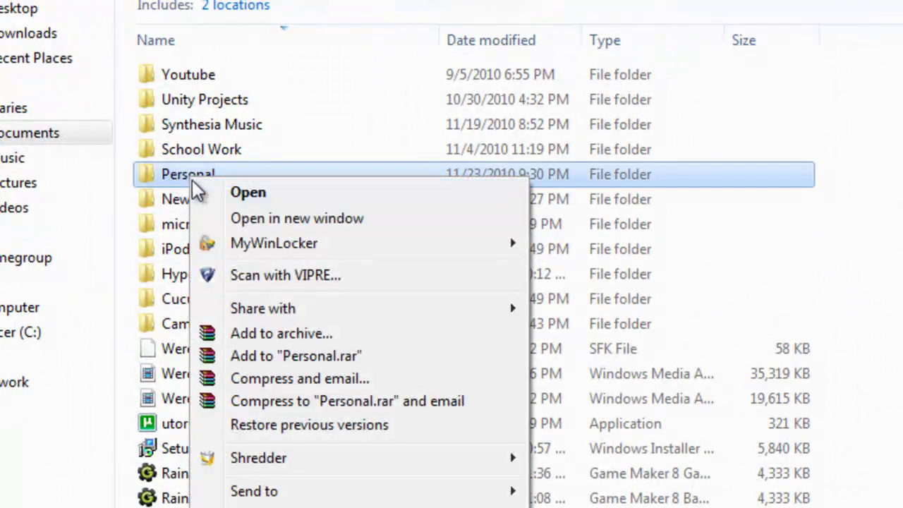
pyautogui.click(182, 176)
pyautogui.click(312, 176)
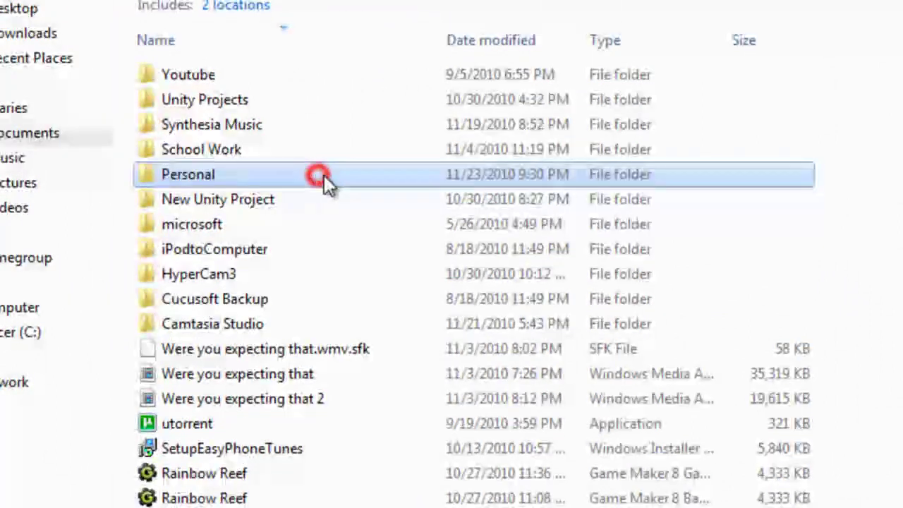
pyautogui.doubleClick(239, 177)
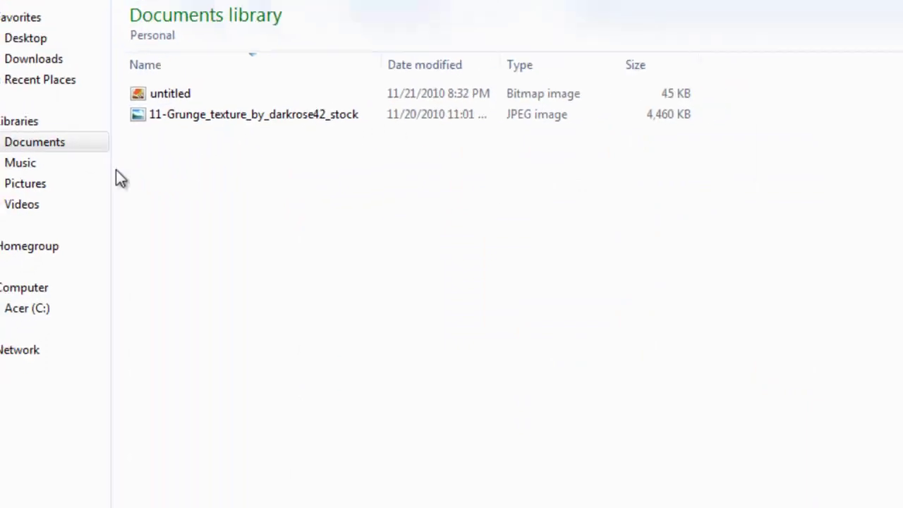
pyautogui.press('BackSpace')
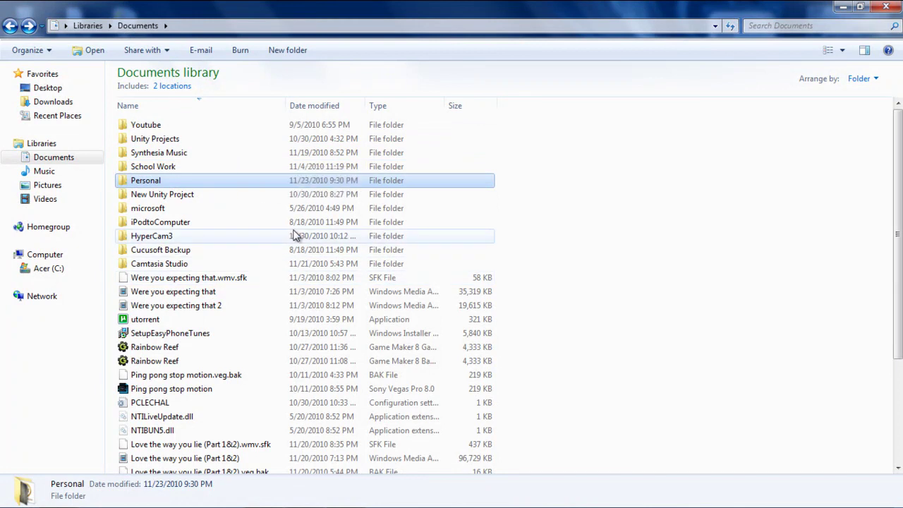
pyautogui.scroll(-3, 276, 242)
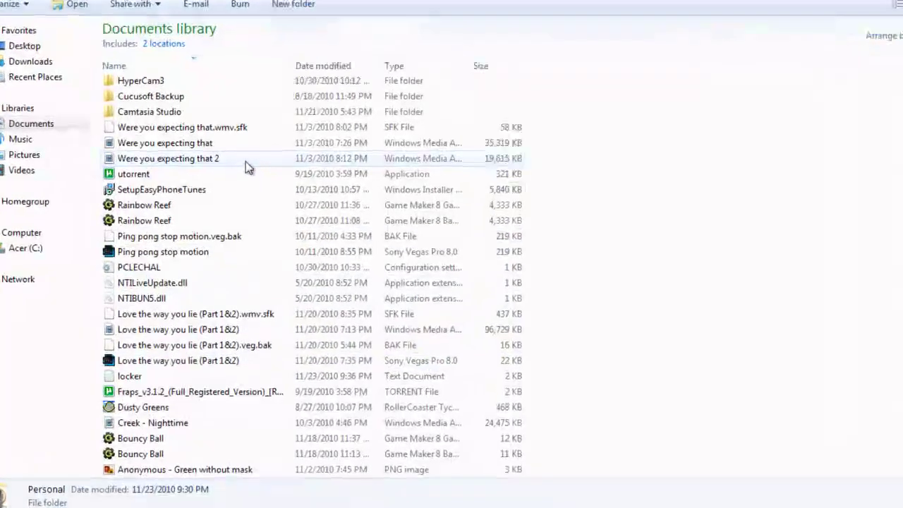
pyautogui.scroll(-2, 245, 127)
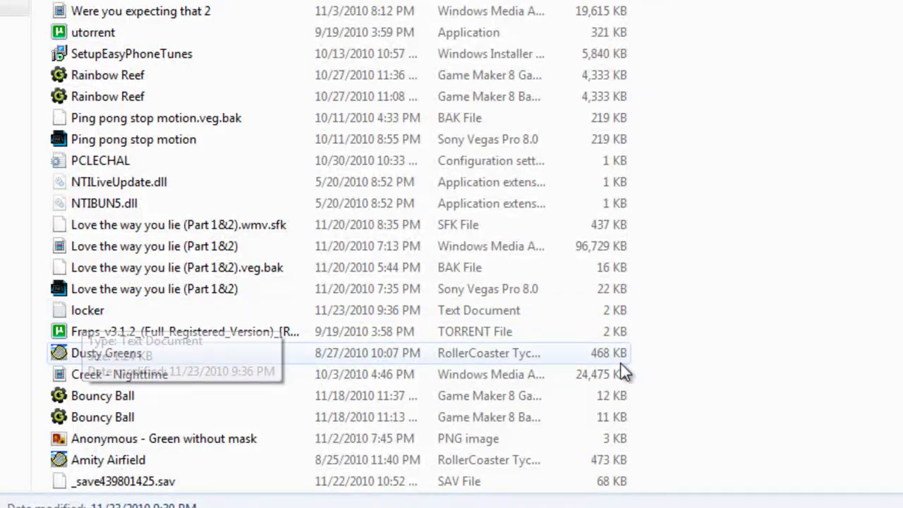
# Open locker in Notepad and scroll through its folder-lock batch script.
pyautogui.doubleClick(110, 309)
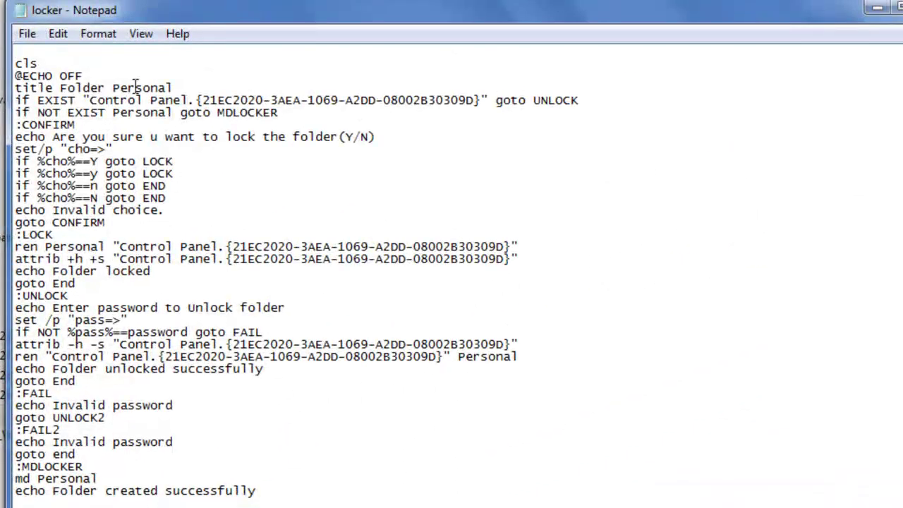
pyautogui.scroll(-4, 299, 94)
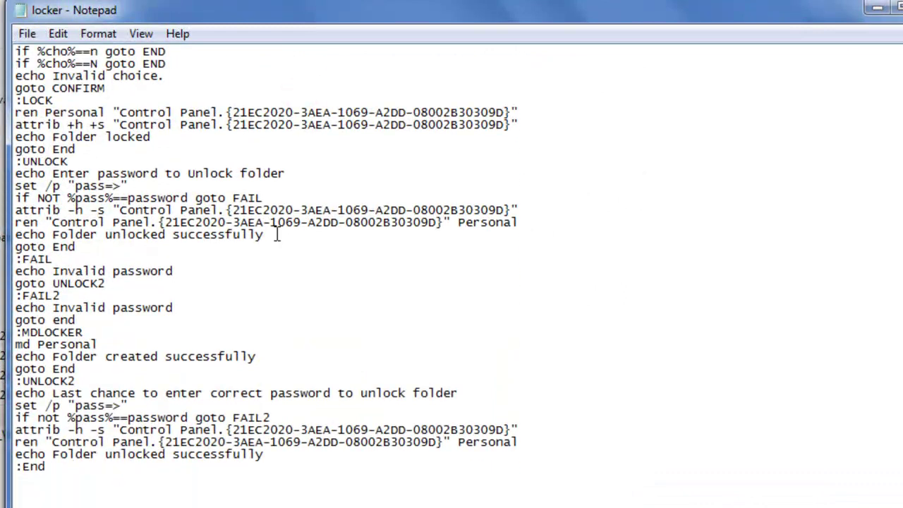
pyautogui.scroll(4, 277, 235)
pyautogui.scroll(-4, 213, 166)
pyautogui.scroll(4, 296, 197)
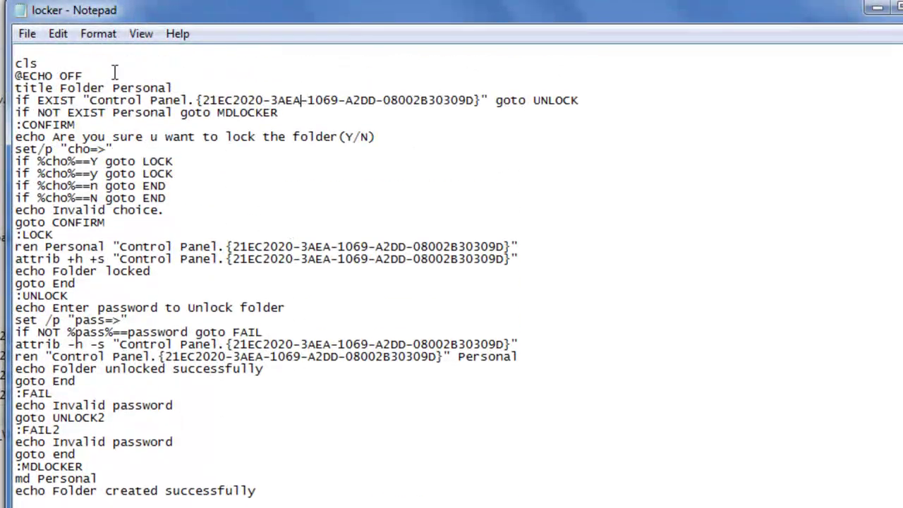
pyautogui.scroll(-1, 101, 164)
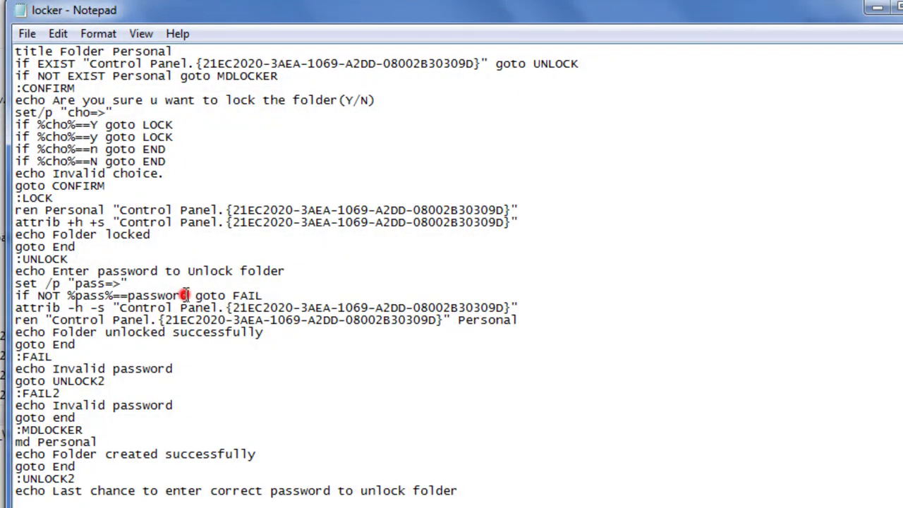
# Replace 'password' with the new numeric password in both '%pass%==' unlock checks.
pyautogui.click(185, 295)
pyautogui.press('BackSpace')
pyautogui.press('BackSpace')
pyautogui.press('BackSpace')
pyautogui.press('BackSpace')
pyautogui.press('BackSpace')
pyautogui.press('BackSpace')
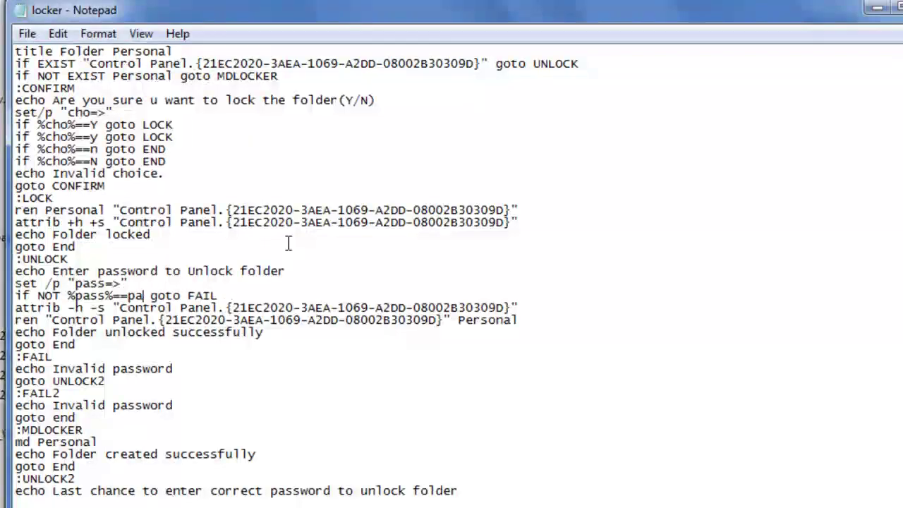
pyautogui.press('BackSpace')
pyautogui.press('BackSpace')
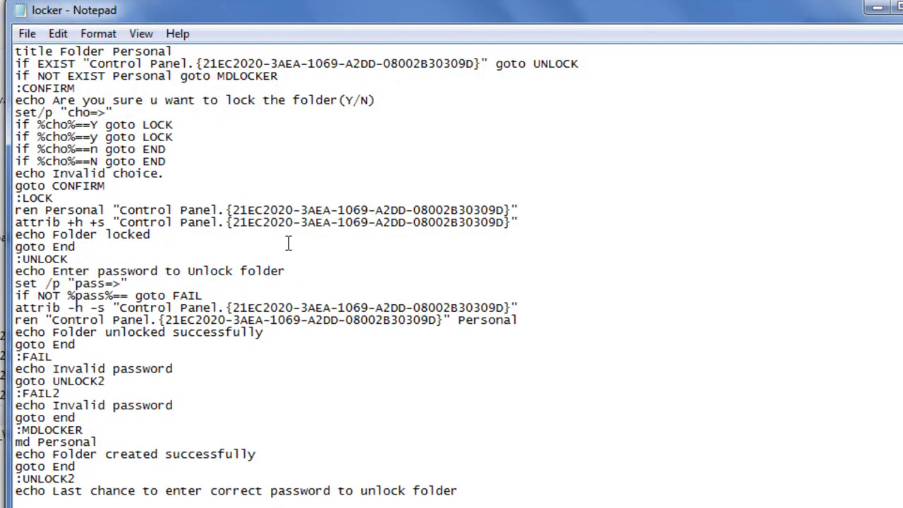
pyautogui.write('12345')
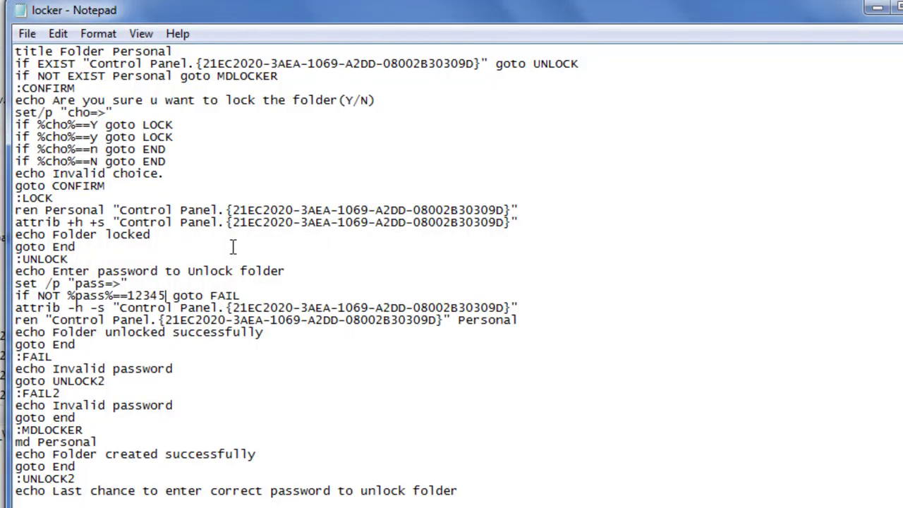
pyautogui.scroll(-3, 233, 246)
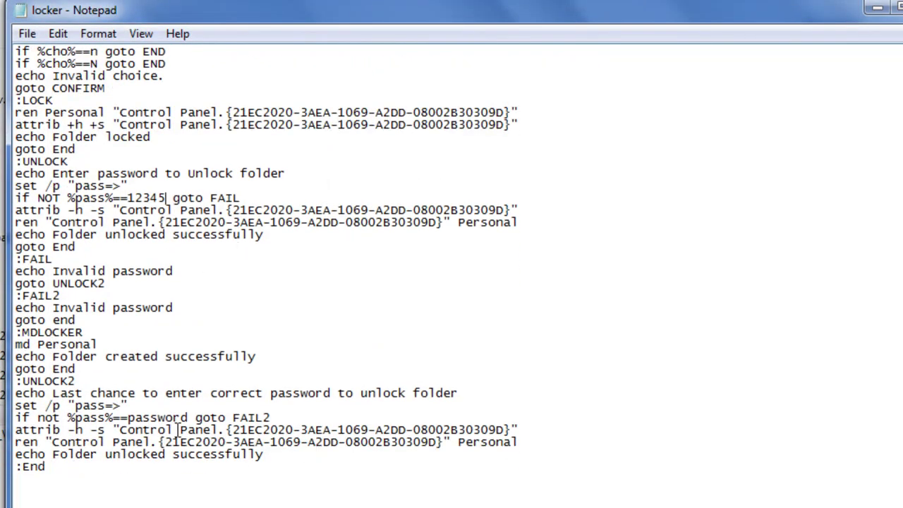
pyautogui.click(189, 417)
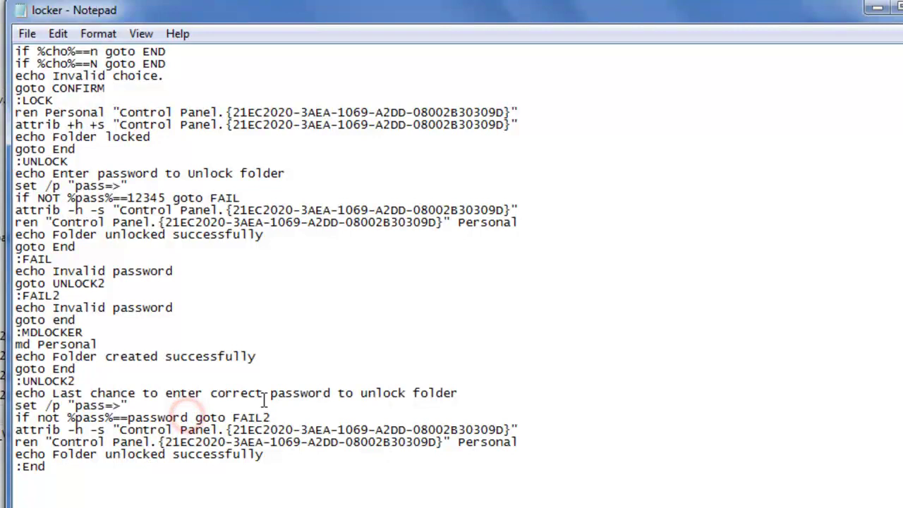
pyautogui.press('BackSpace')
pyautogui.press('BackSpace')
pyautogui.press('BackSpace')
pyautogui.press('BackSpace')
pyautogui.press('BackSpace')
pyautogui.press('BackSpace')
pyautogui.press('BackSpace')
pyautogui.press('BackSpace')
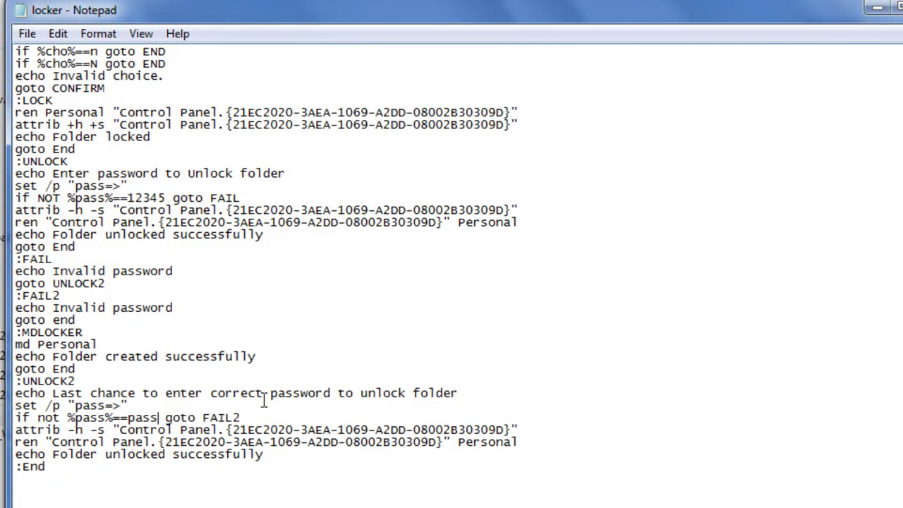
pyautogui.write('12345')
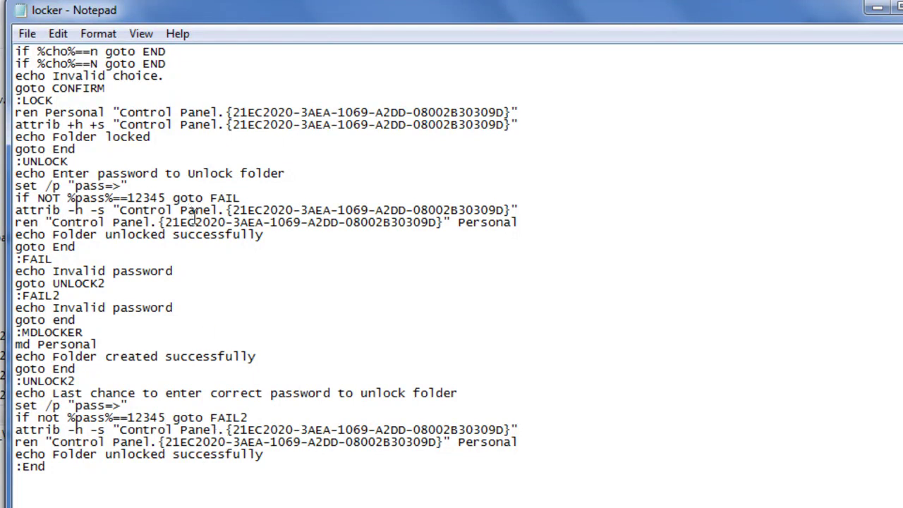
pyautogui.scroll(4, 195, 216)
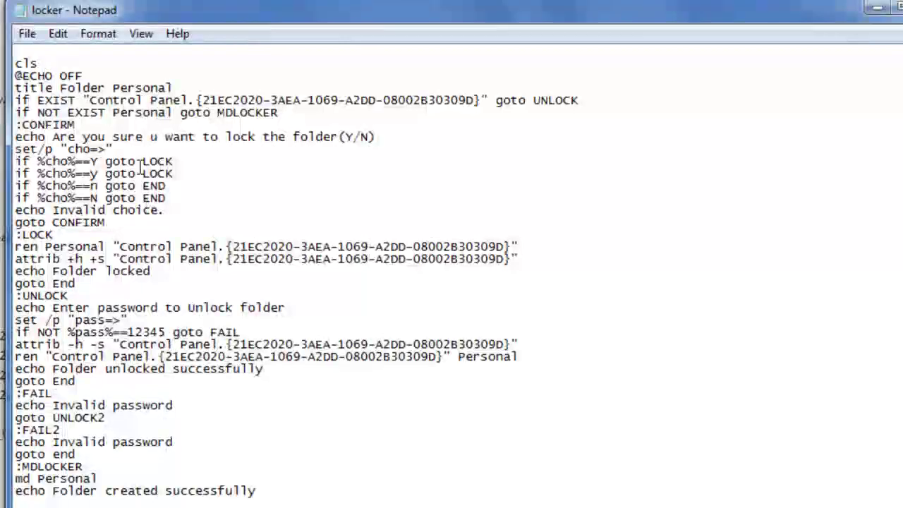
# Start File > Save As in Documents and change the file name to locker.bat.
pyautogui.click(27, 33)
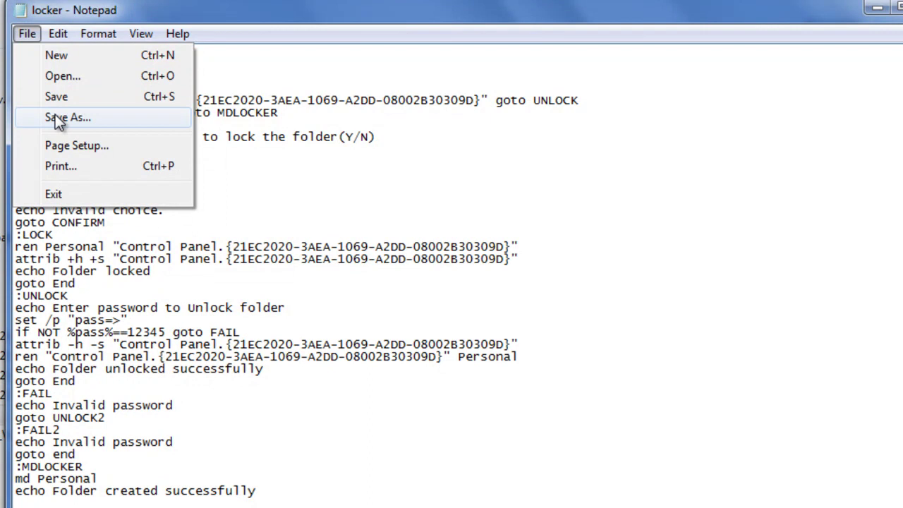
pyautogui.click(60, 118)
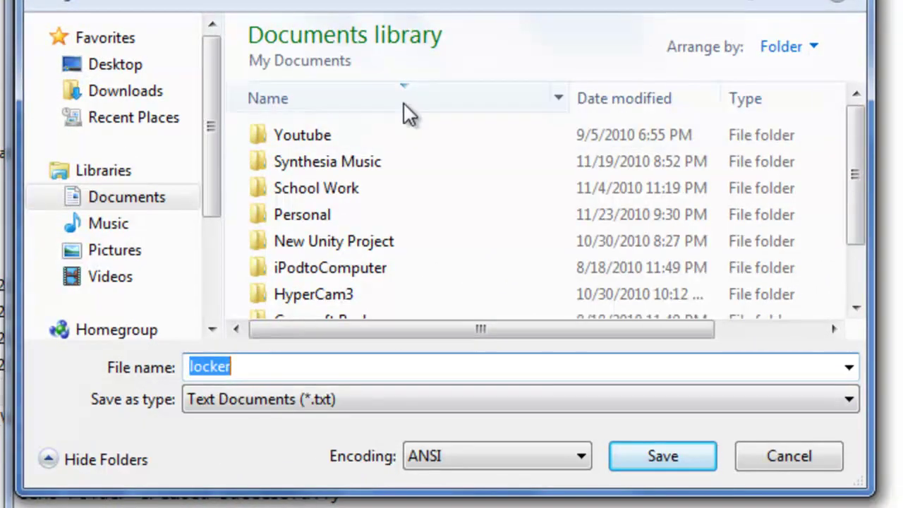
pyautogui.click(341, 376)
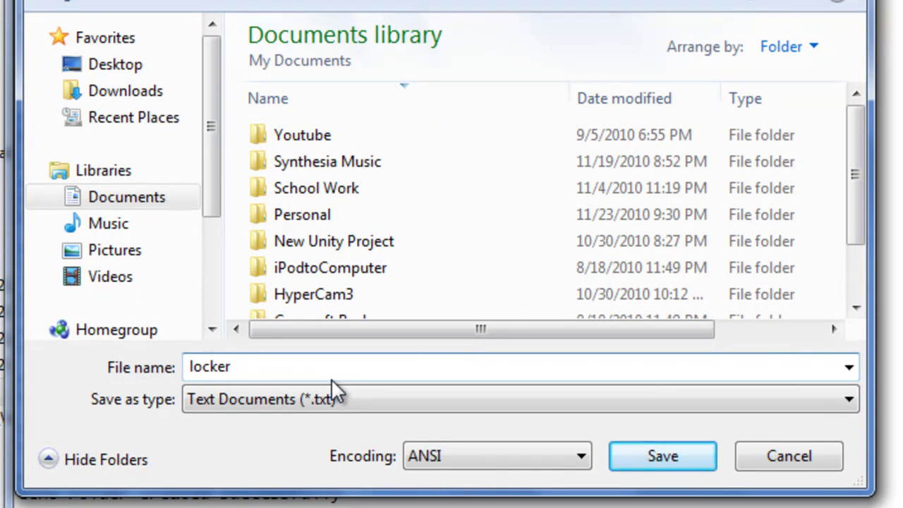
pyautogui.write('.')
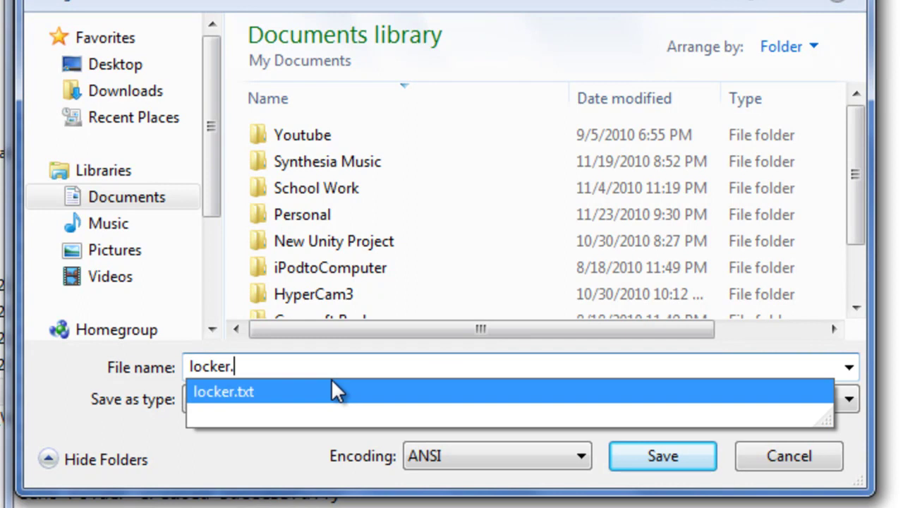
pyautogui.write('bat')
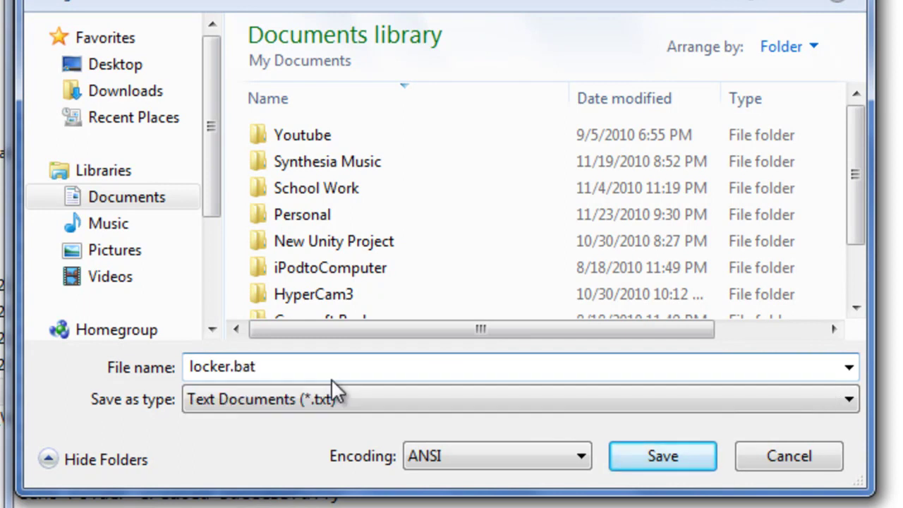
# Save locker.bat, close Notepad, and run it answering y to lock Personal.
pyautogui.click(667, 458)
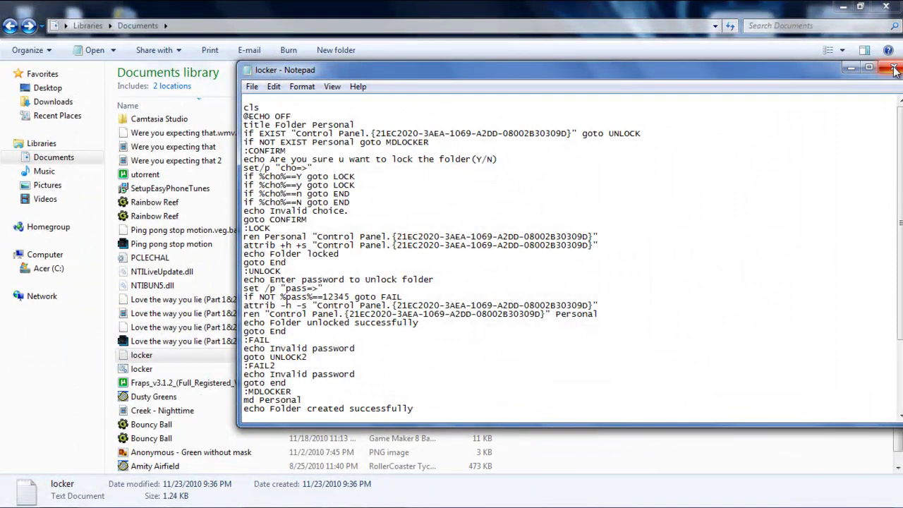
pyautogui.click(894, 68)
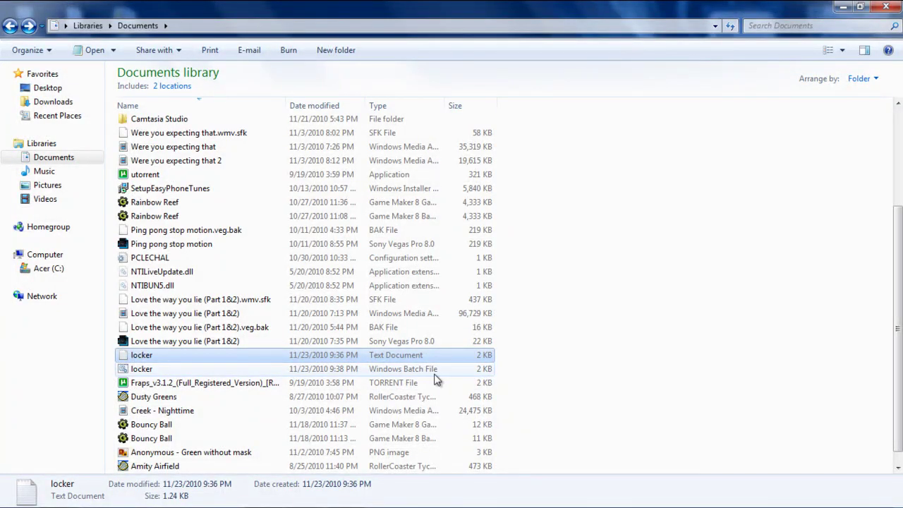
pyautogui.doubleClick(194, 369)
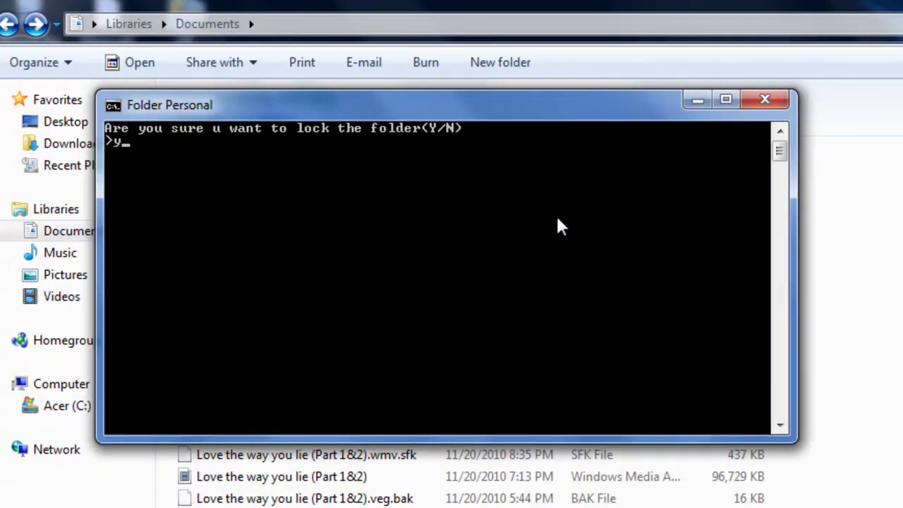
pyautogui.write('y')
pyautogui.press('Return')
pyautogui.scroll(3, 531, 270)
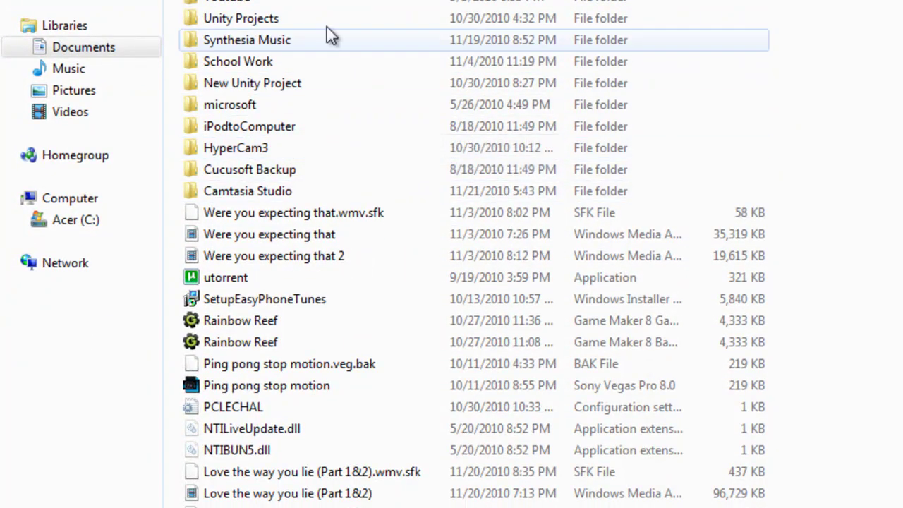
pyautogui.scroll(-3, 412, 331)
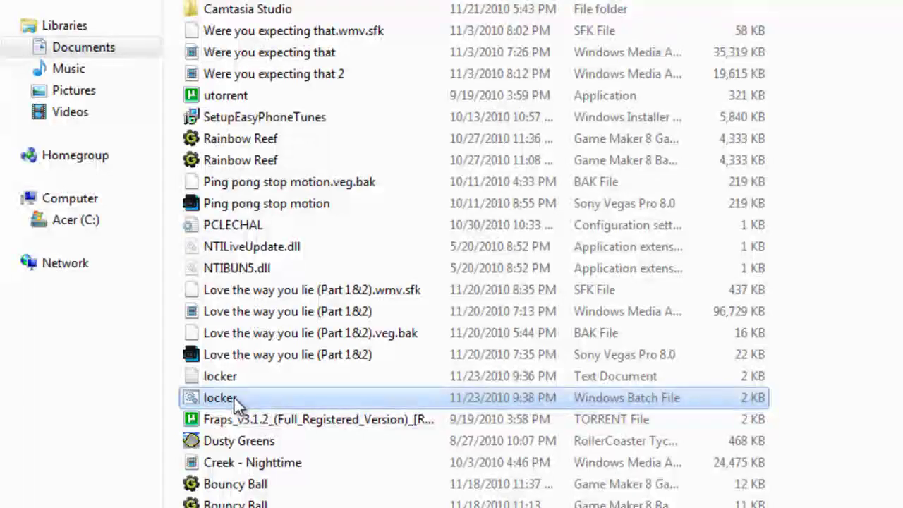
# Run locker.bat with the unlock password and confirm Personal still holds its two images.
pyautogui.doubleClick(234, 396)
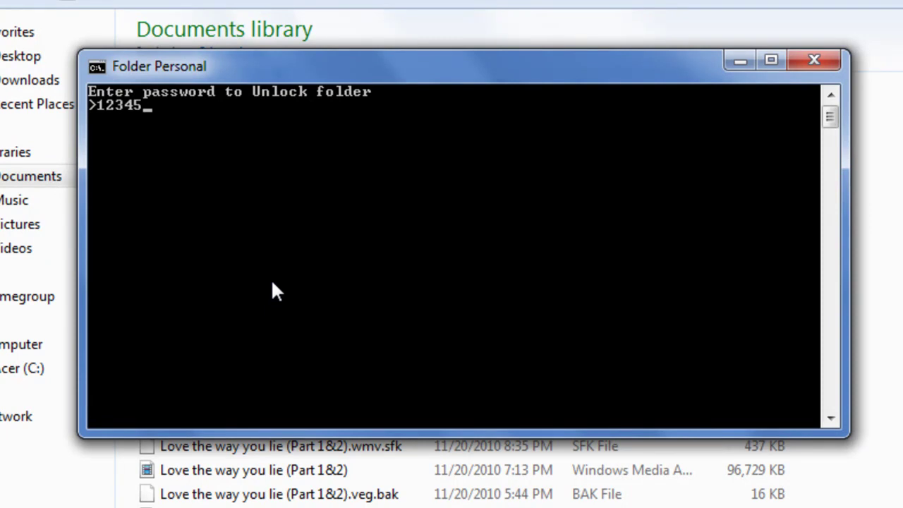
pyautogui.press('Return')
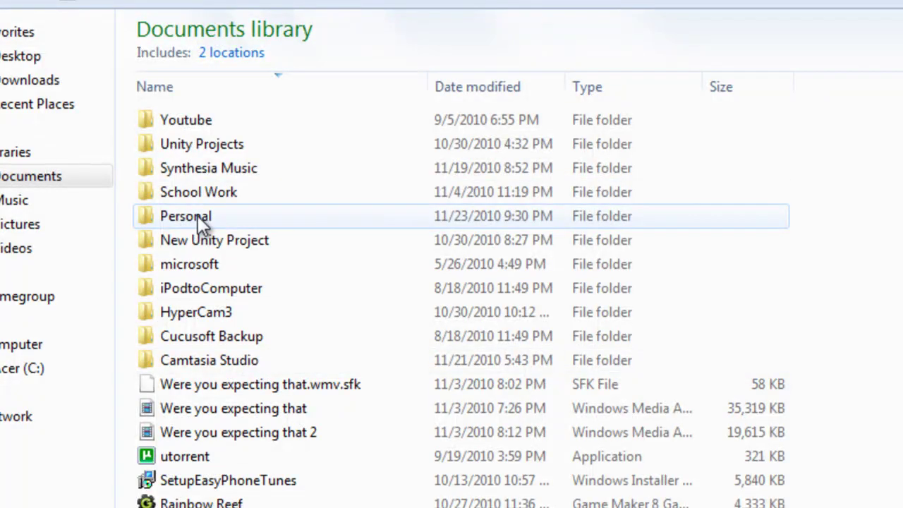
pyautogui.click(215, 223)
pyautogui.doubleClick(228, 223)
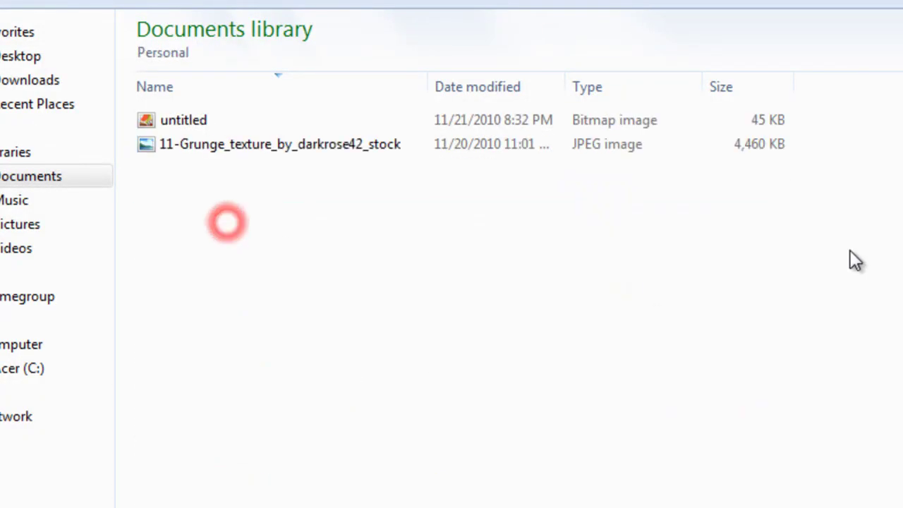
pyautogui.press('BackSpace')
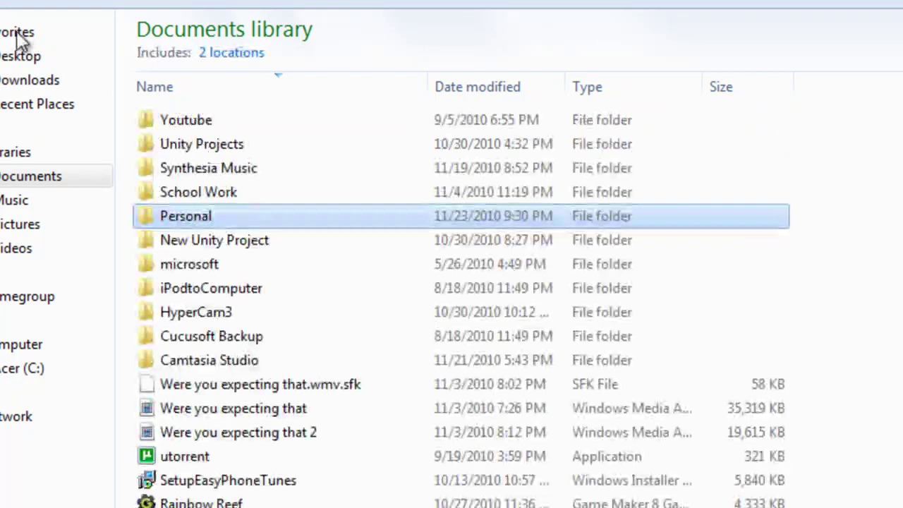
pyautogui.scroll(-5, 476, 412)
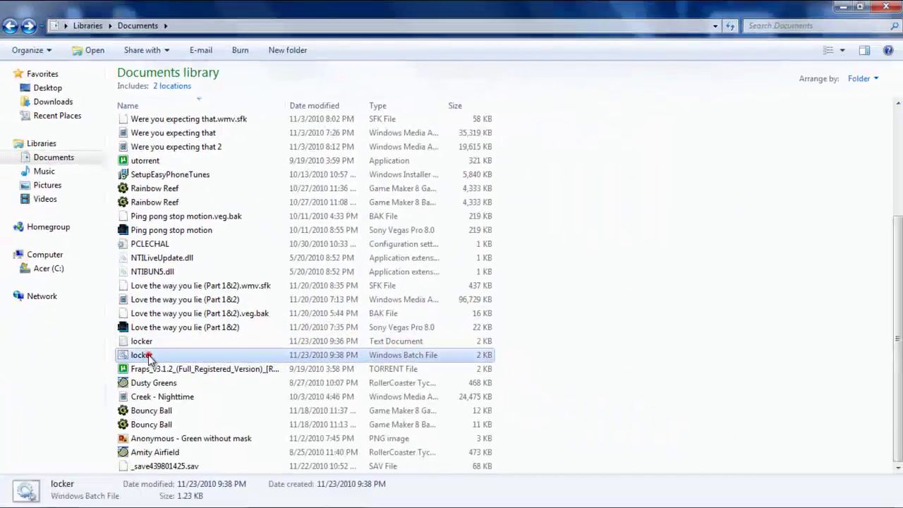
# Run locker.bat to hide Personal again, then reopen it and close the unlock prompt.
pyautogui.doubleClick(154, 384)
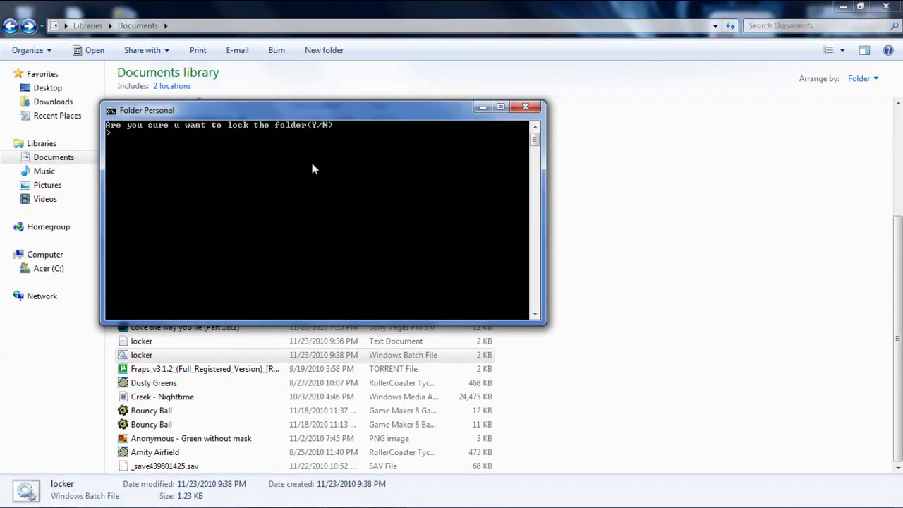
pyautogui.press('Return')
pyautogui.scroll(4, 276, 226)
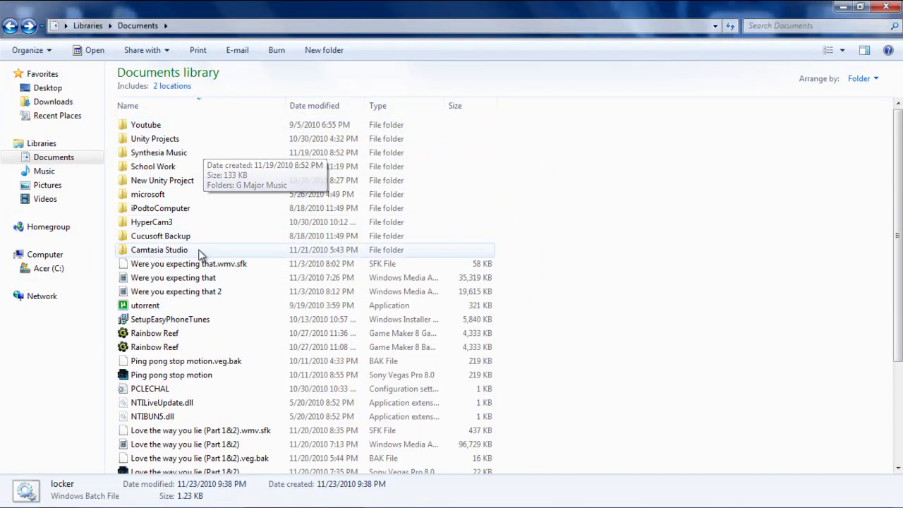
pyautogui.scroll(-2, 254, 275)
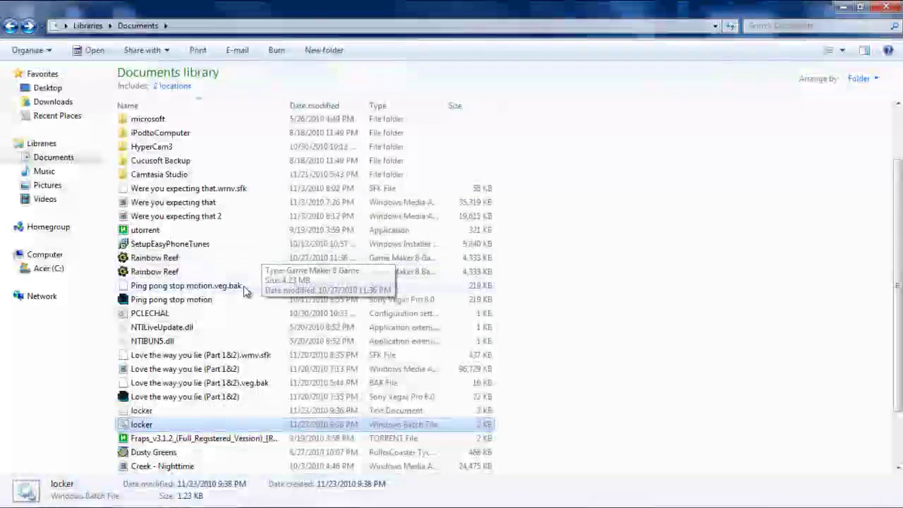
pyautogui.scroll(-1, 246, 291)
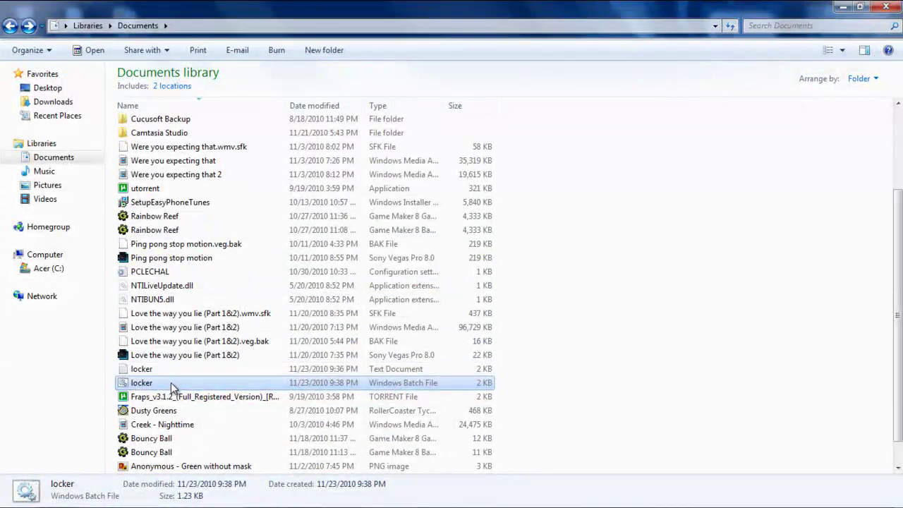
pyautogui.doubleClick(172, 384)
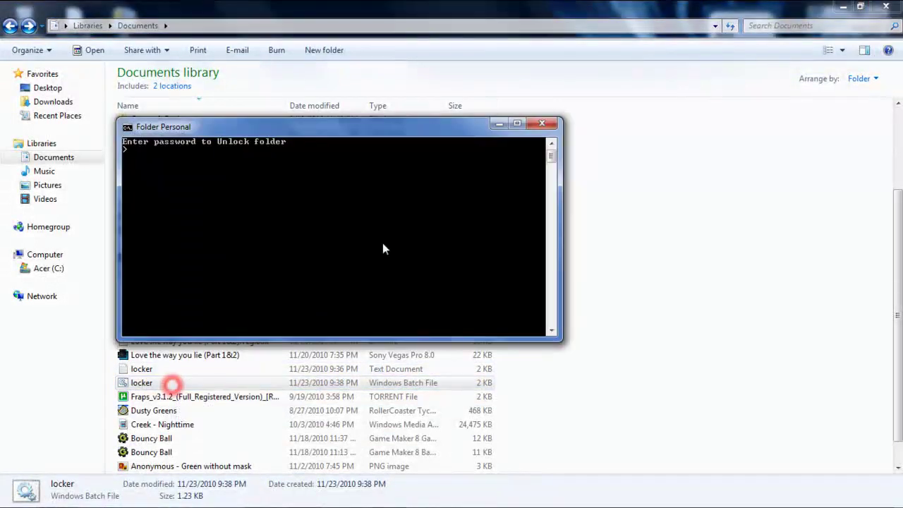
pyautogui.click(551, 125)
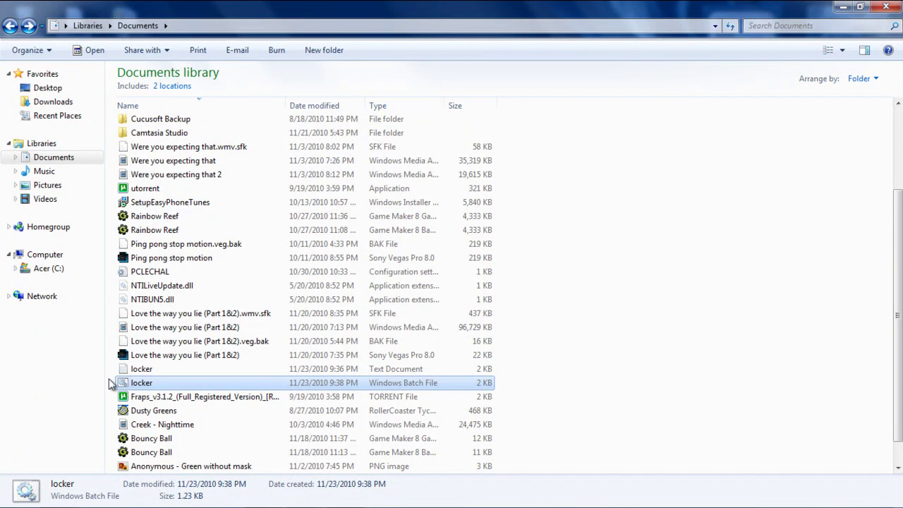
# Open the locker text file in Notepad to review the script, then close Notepad.
pyautogui.doubleClick(140, 371)
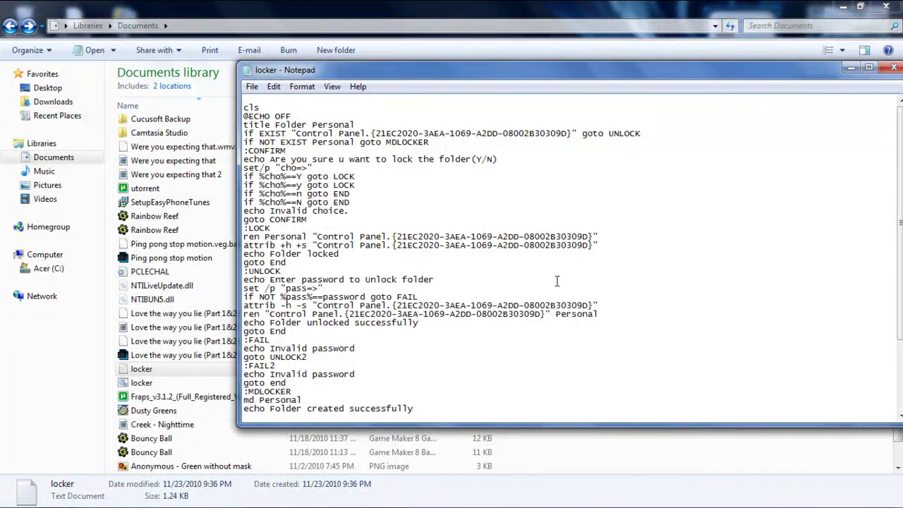
pyautogui.click(893, 71)
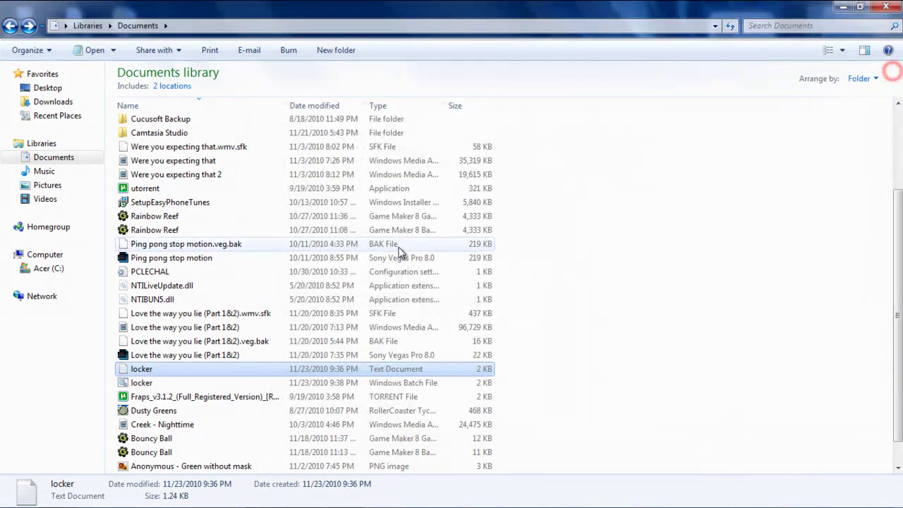
pyautogui.click(398, 246)
# Clear the file selection and close the Documents window, leaving the desktop showing.
pyautogui.scroll(3, 398, 246)
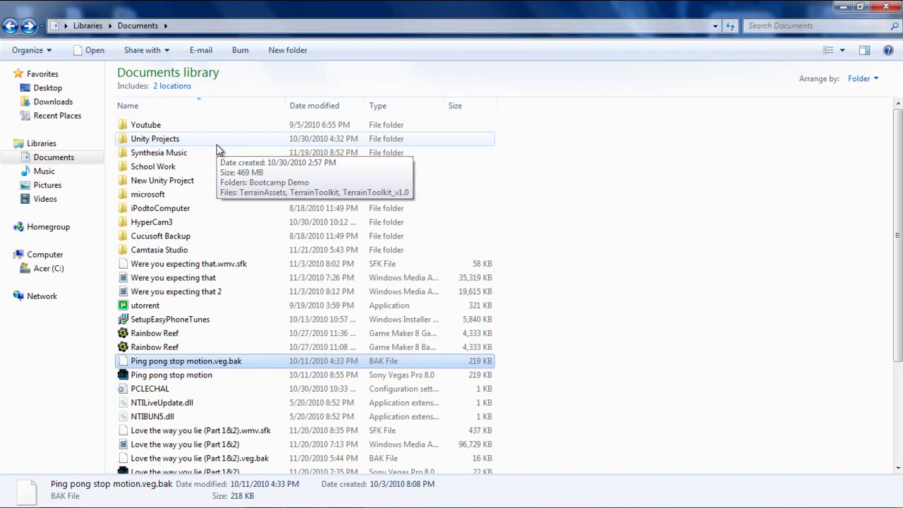
pyautogui.scroll(-1, 367, 227)
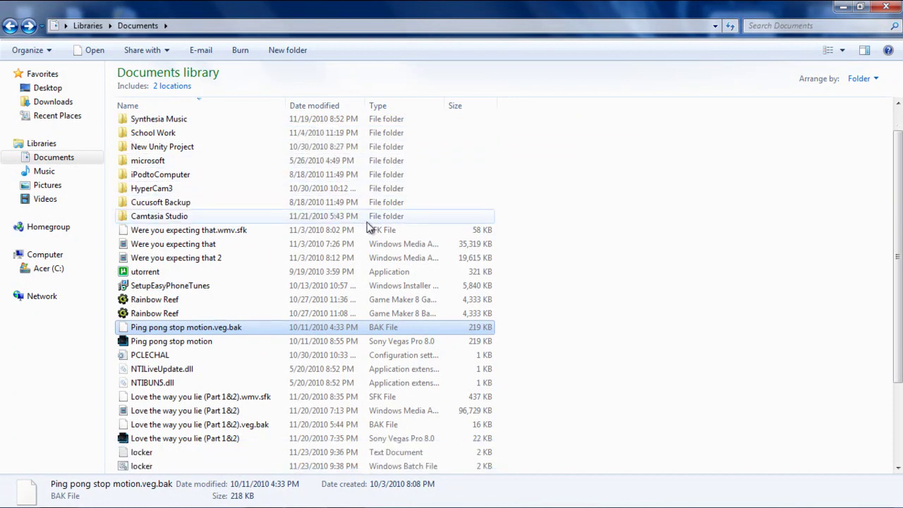
pyautogui.scroll(-3, 367, 227)
pyautogui.click(611, 270)
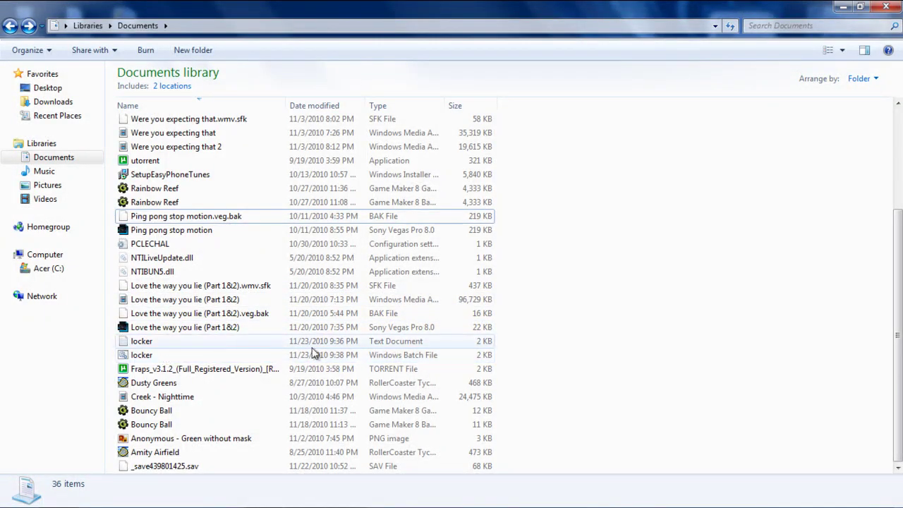
pyautogui.scroll(4, 287, 351)
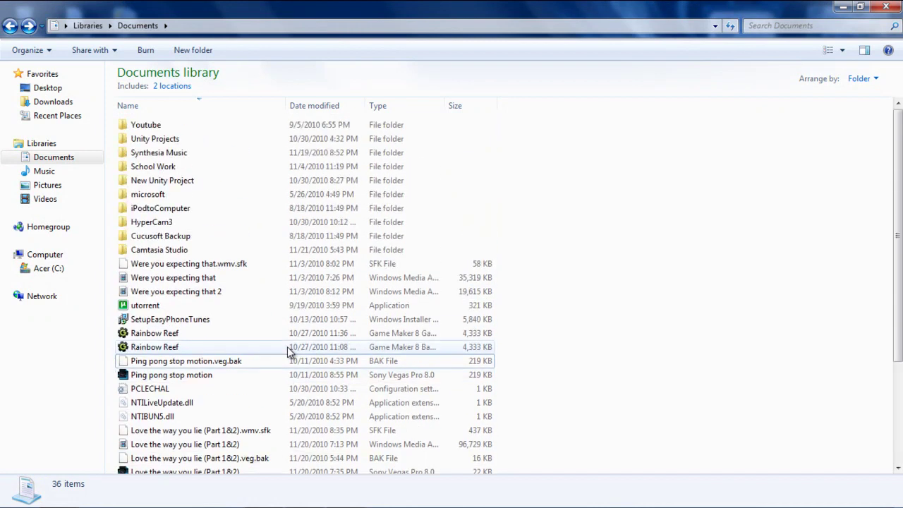
pyautogui.click(887, 8)
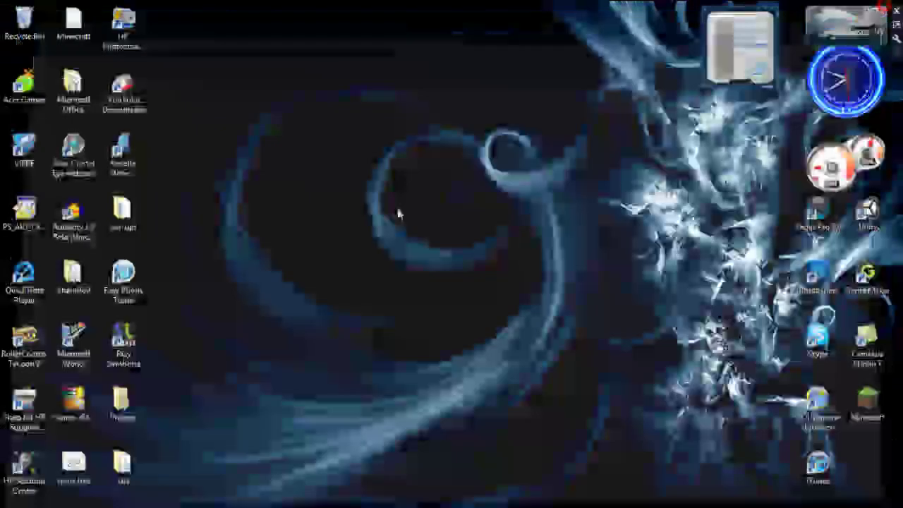